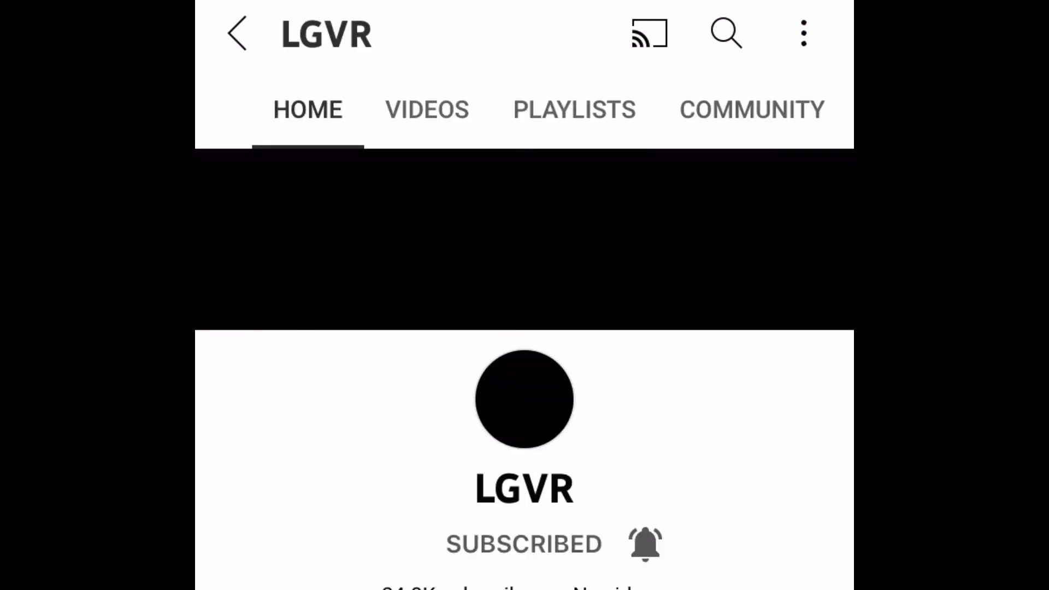
Check LGVR's empty Videos and Community tabs, then view its About page (United Kingdom, 2,926,613 views).
click(427, 110)
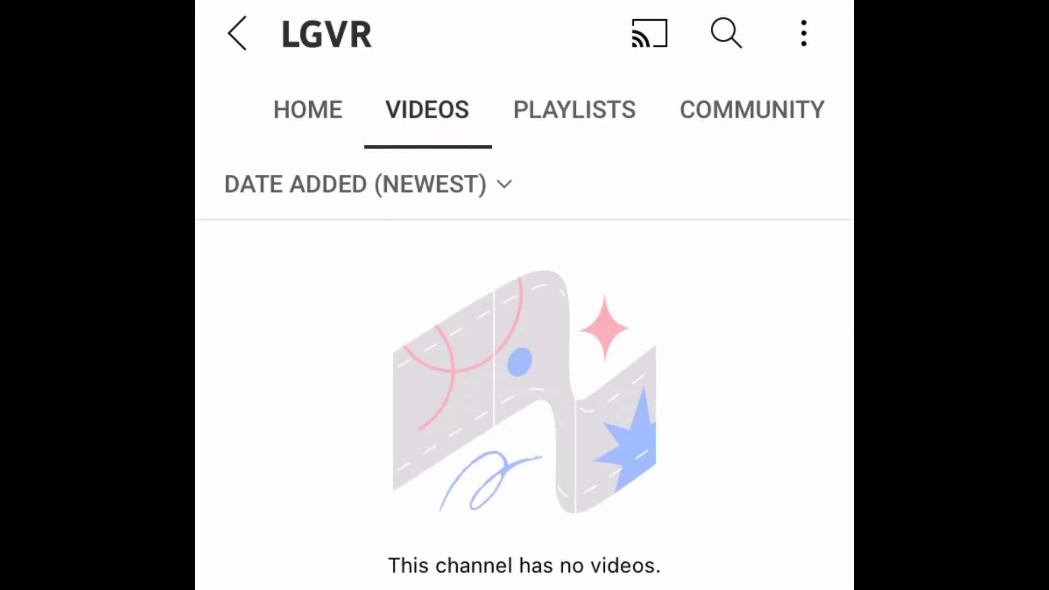
click(574, 111)
click(700, 110)
click(735, 110)
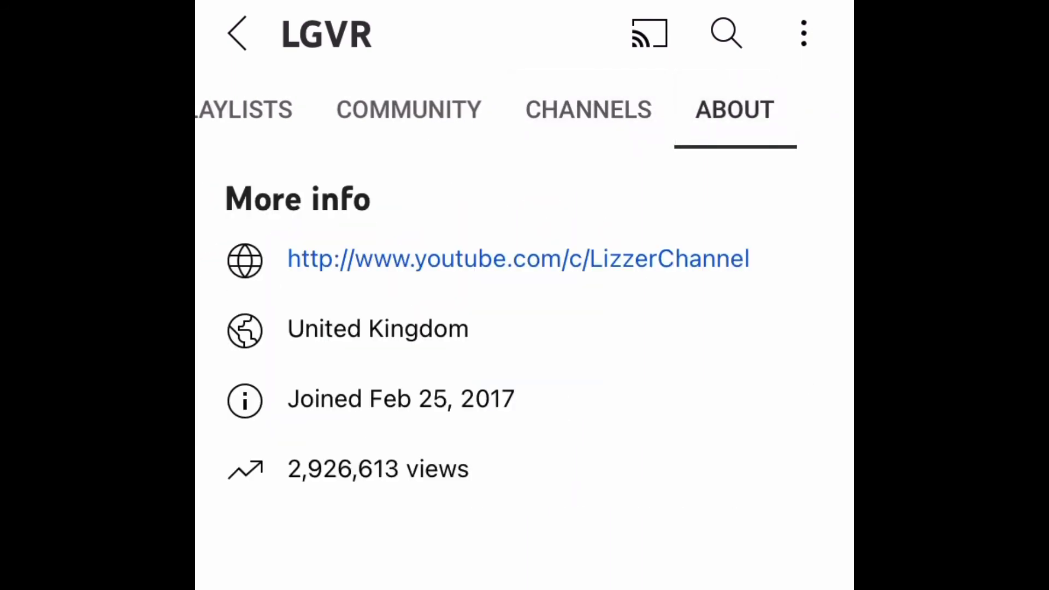